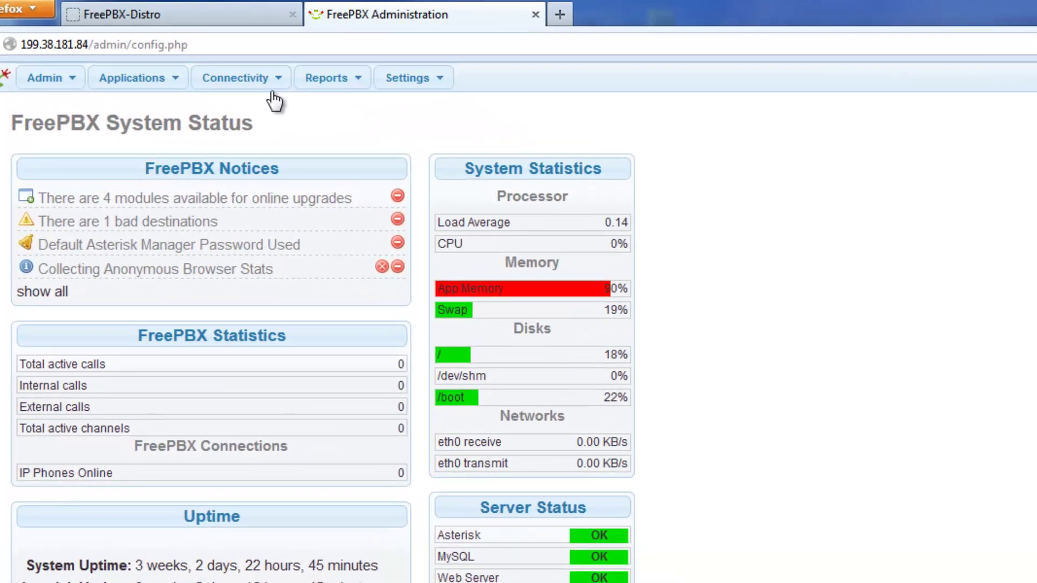
From Connectivity > Trunks, start adding a new SIP trunk
left_click(170, 45)
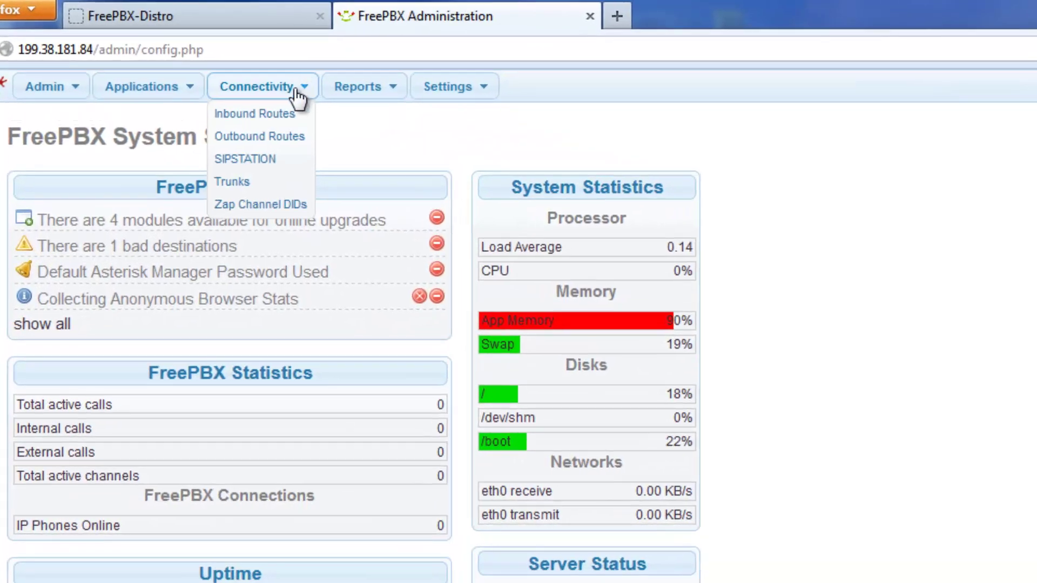
left_click(276, 189)
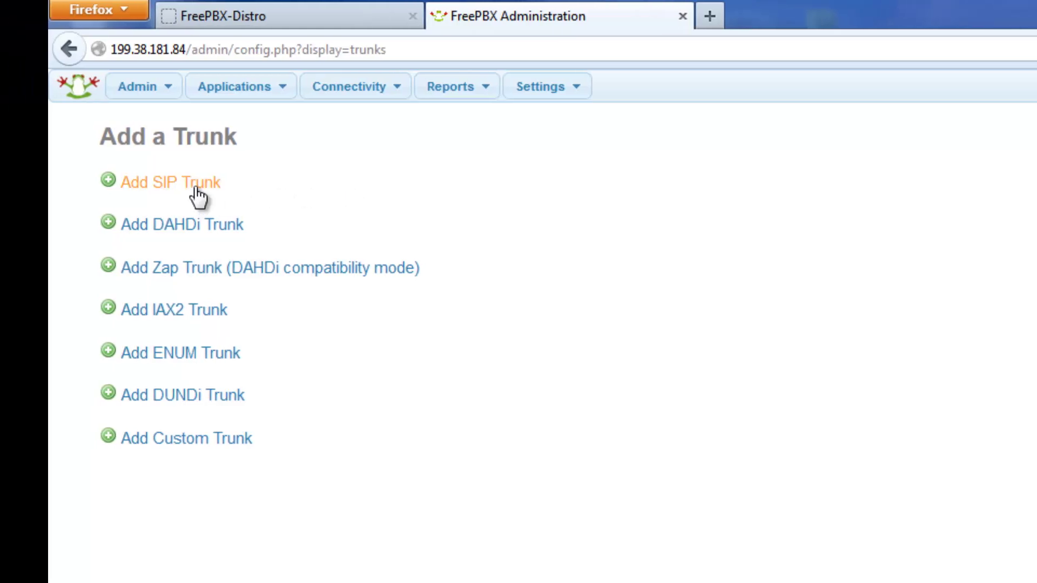
left_click(197, 196)
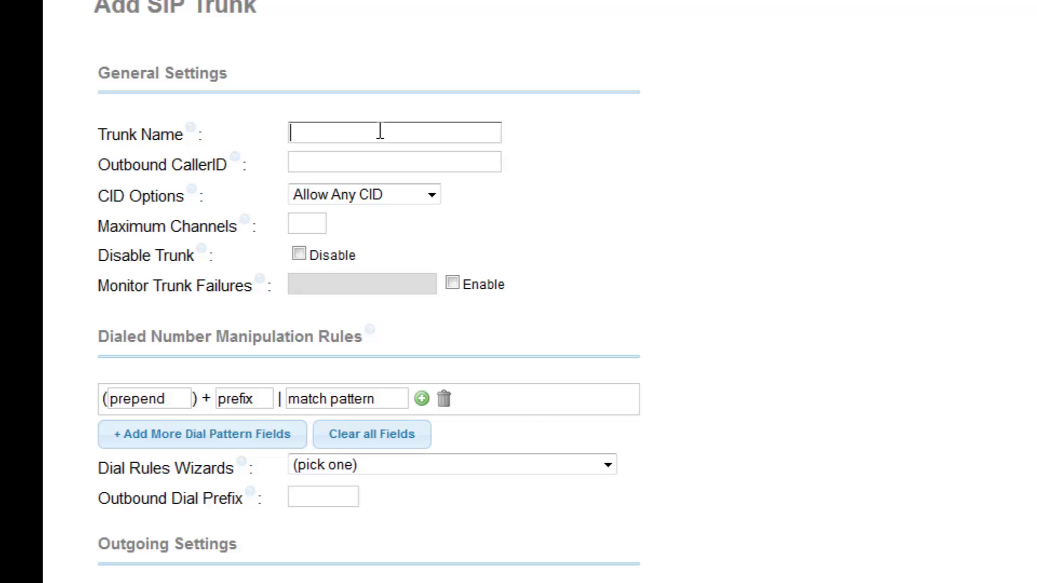
Name the trunk Net2phone1 and choose the suggested outbound caller ID number
type("Net")
key("Down")
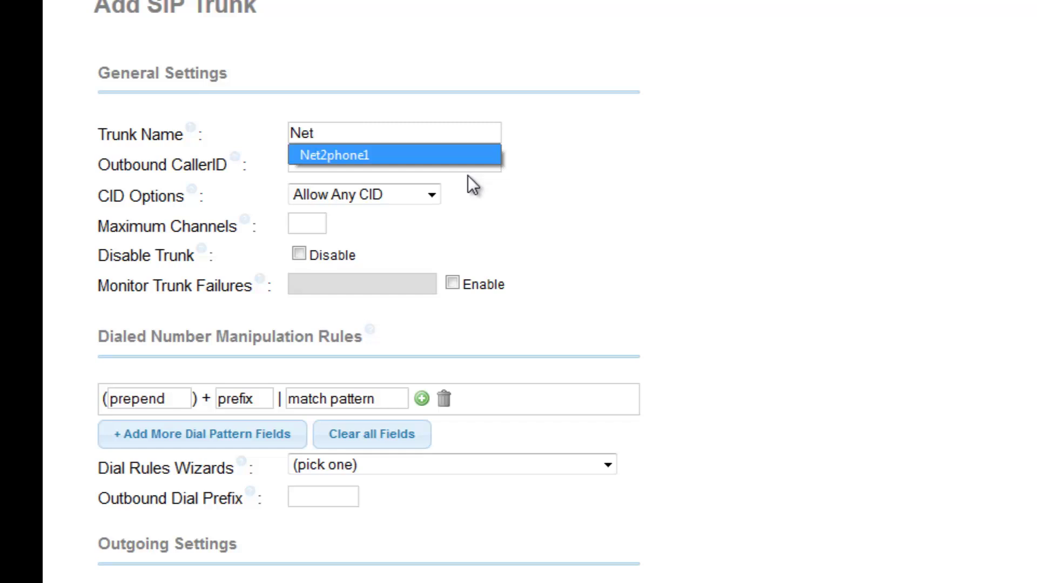
key("Return")
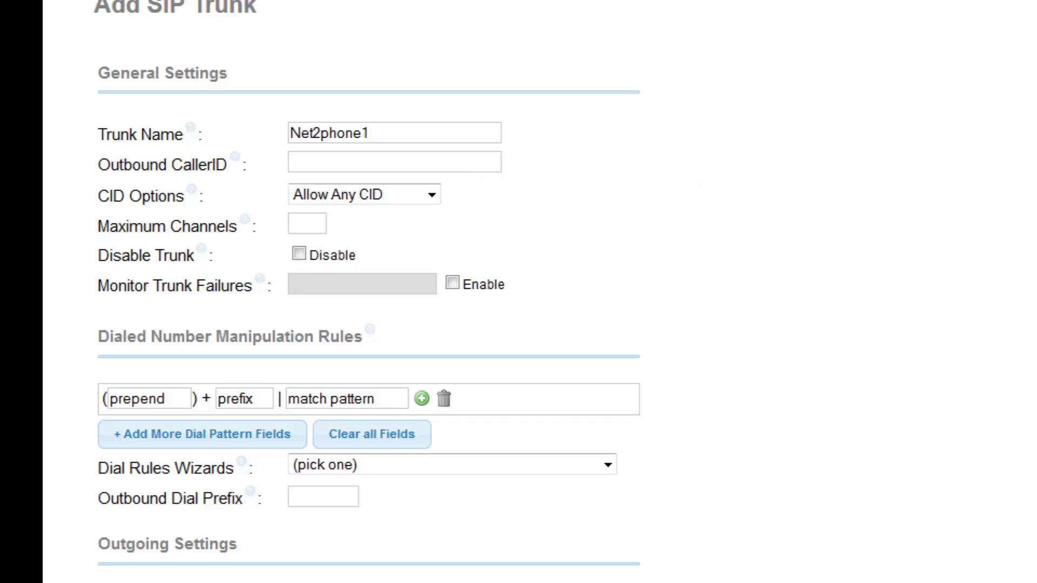
left_click(364, 162)
type("212")
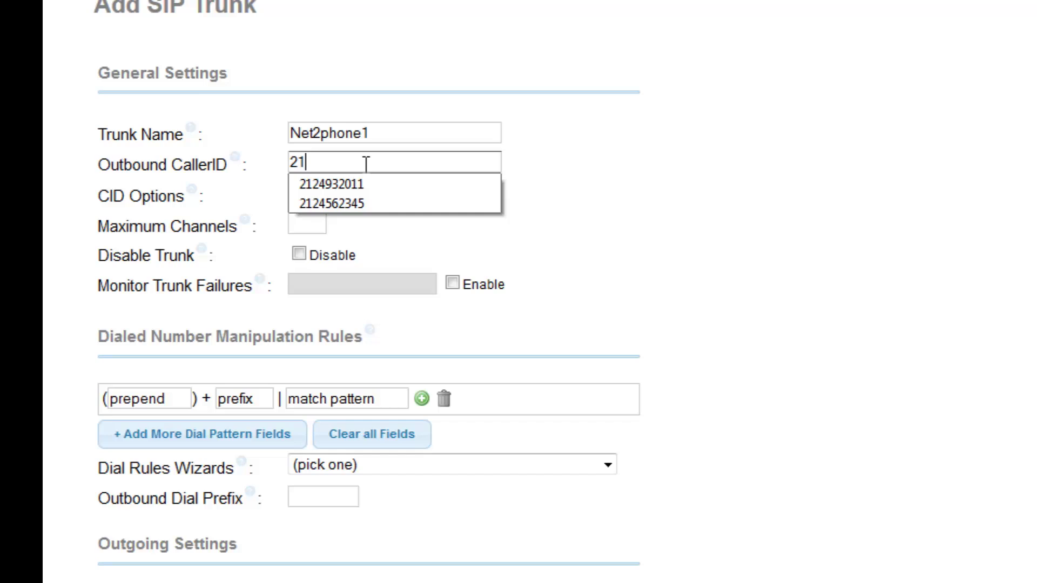
left_click(373, 198)
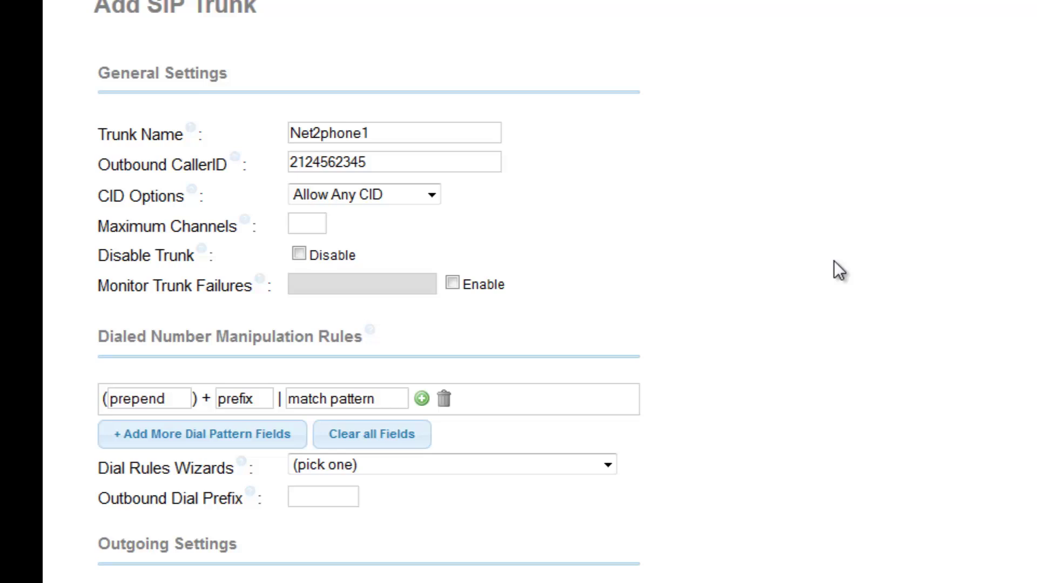
Set the outgoing trunk name to Net2phoneout
scroll(834, 261, "down", 4)
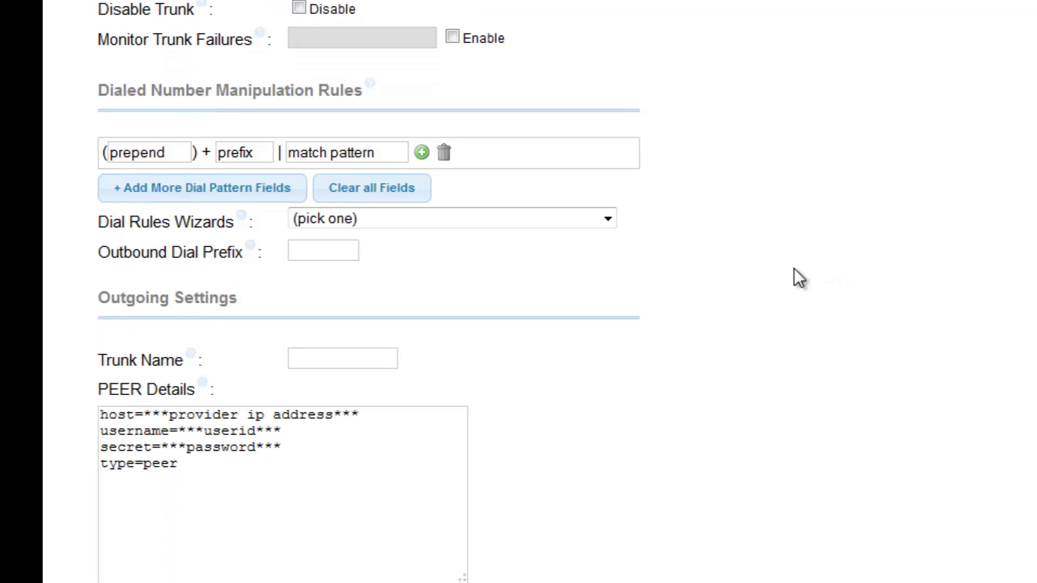
scroll(785, 270, "down", 2)
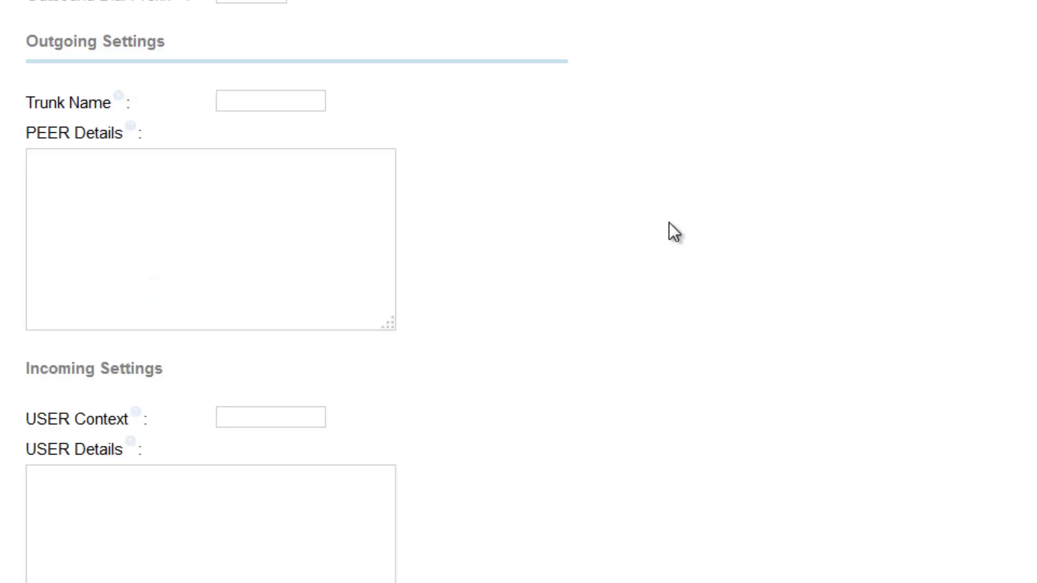
left_click(315, 106)
type("N")
left_click(312, 124)
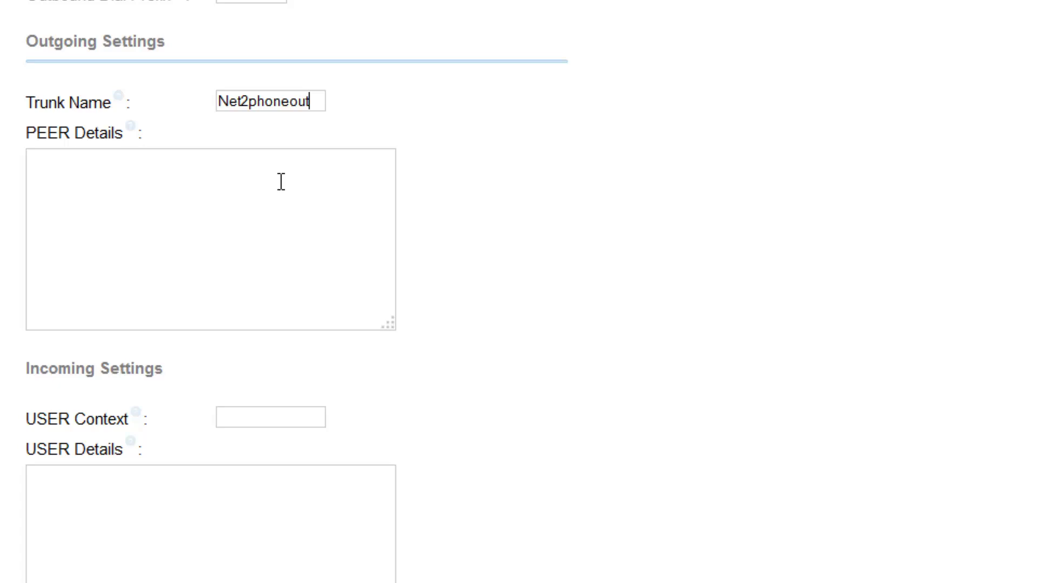
Paste the Net2phone peer settings (port 5060, host ippbx.net2phone.com, allow ulaw&g729) into PEER Details
left_click(278, 182)
key("ctrl+v")
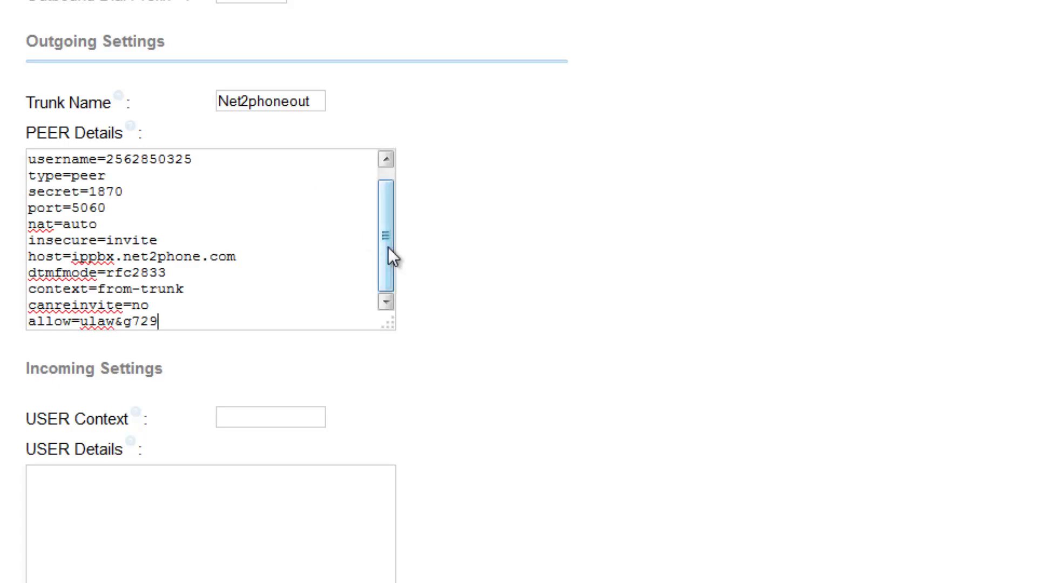
left_click_drag(388, 248, 381, 226)
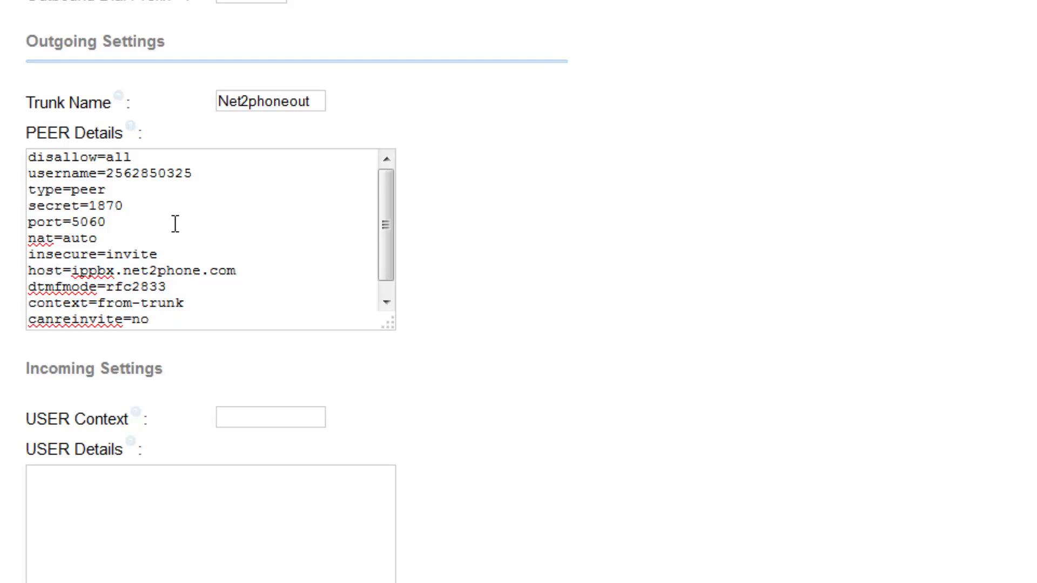
scroll(254, 201, "down", 3)
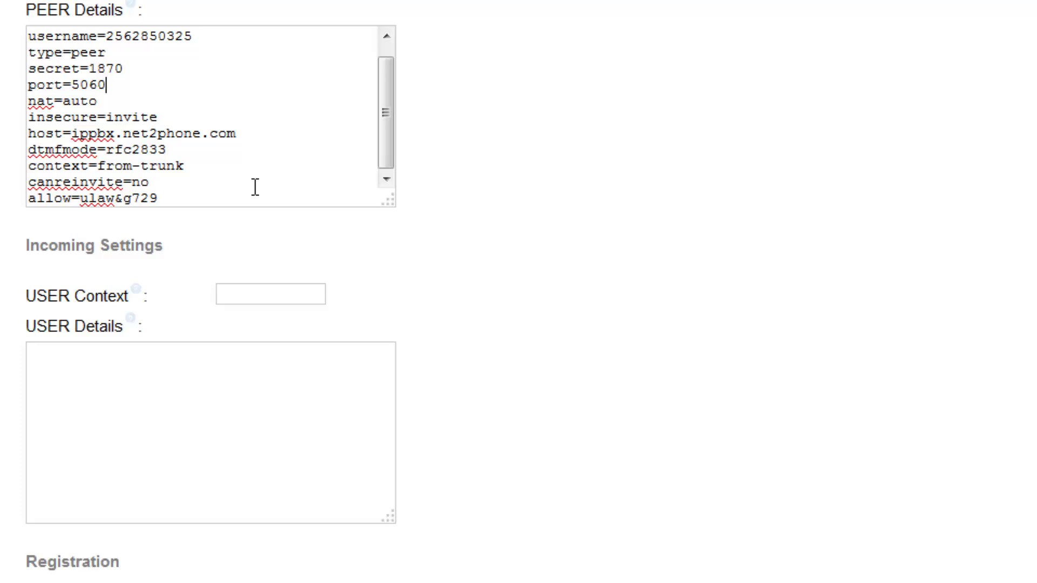
Set the incoming USER Context to Net2phonein
left_click(264, 293)
type("Net")
key("Down")
key("Return")
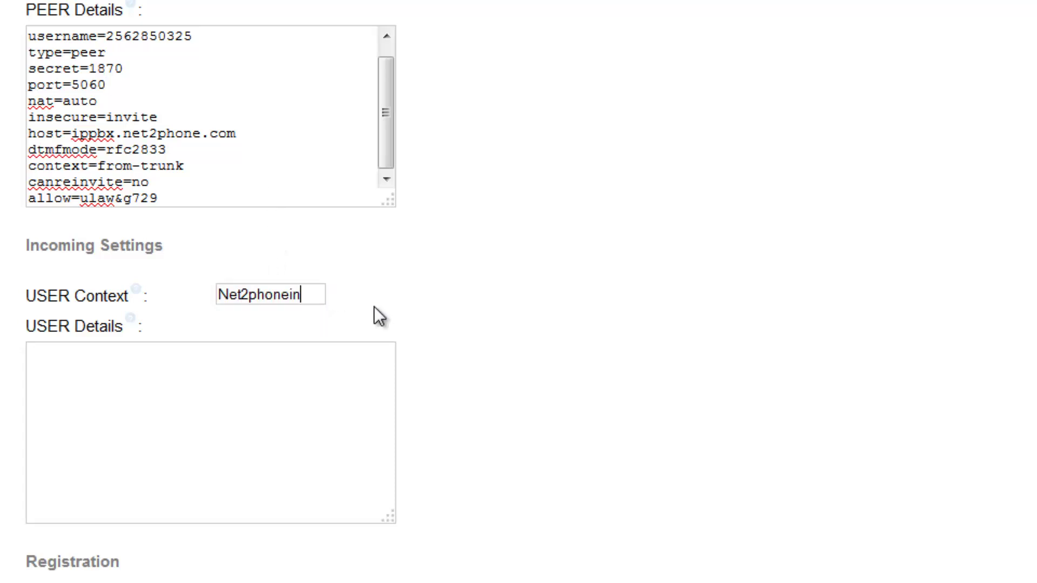
Paste the peer settings into the USER Details field
left_click(317, 372)
key("ctrl+v")
scroll(423, 423, "down", 5)
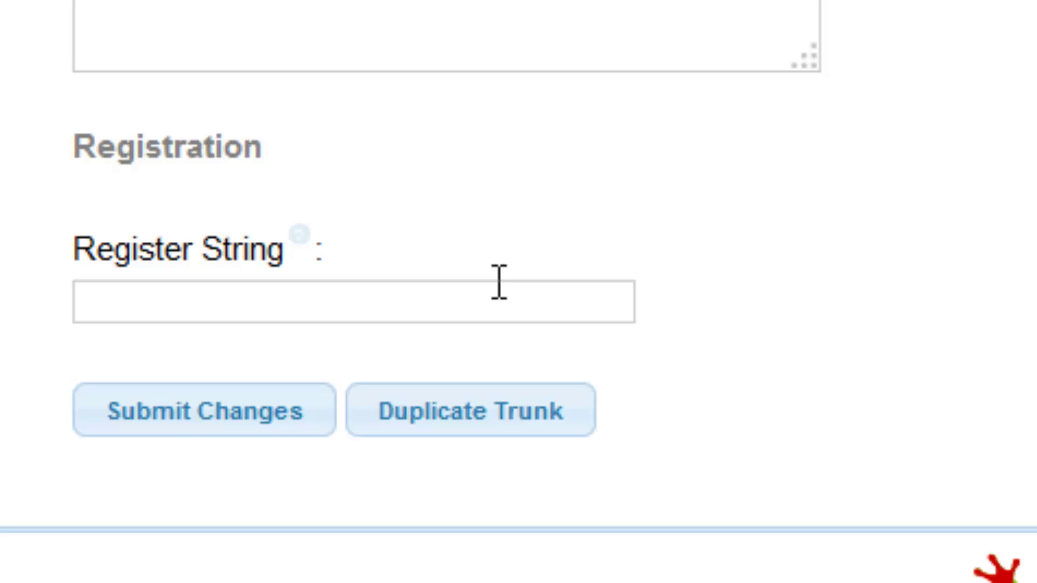
left_click(495, 301)
Paste the account's register string for ippbx.net2phone.com/siptrunking into Register String
left_click(339, 304)
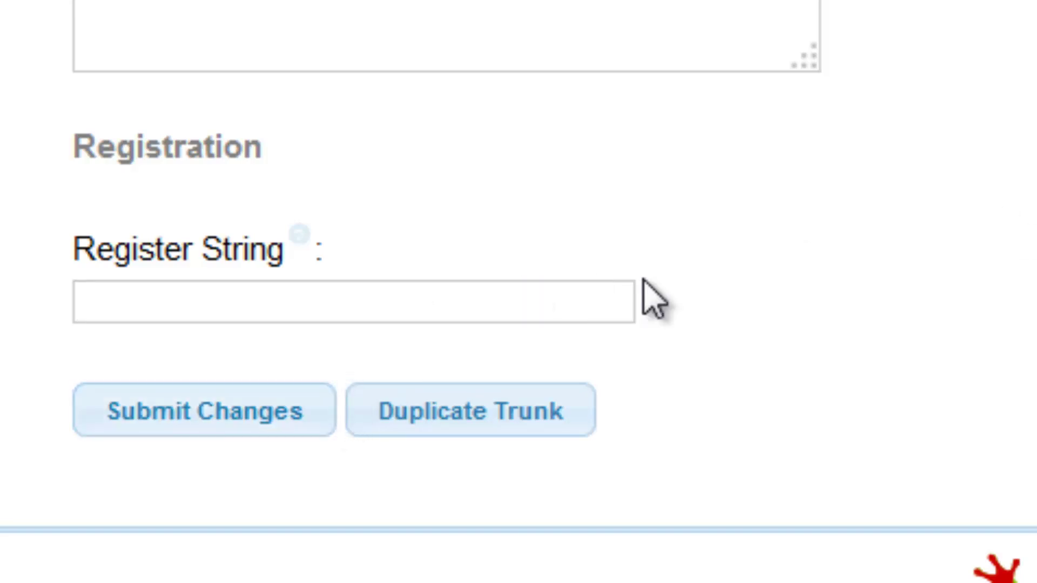
key("ctrl+v")
left_click_drag(400, 306, 274, 318)
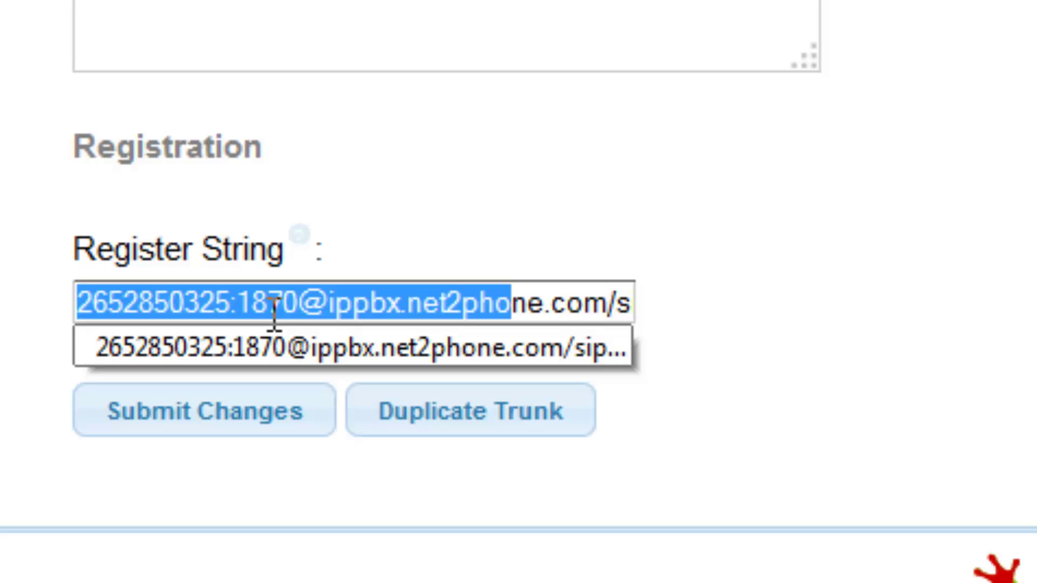
left_click(204, 295)
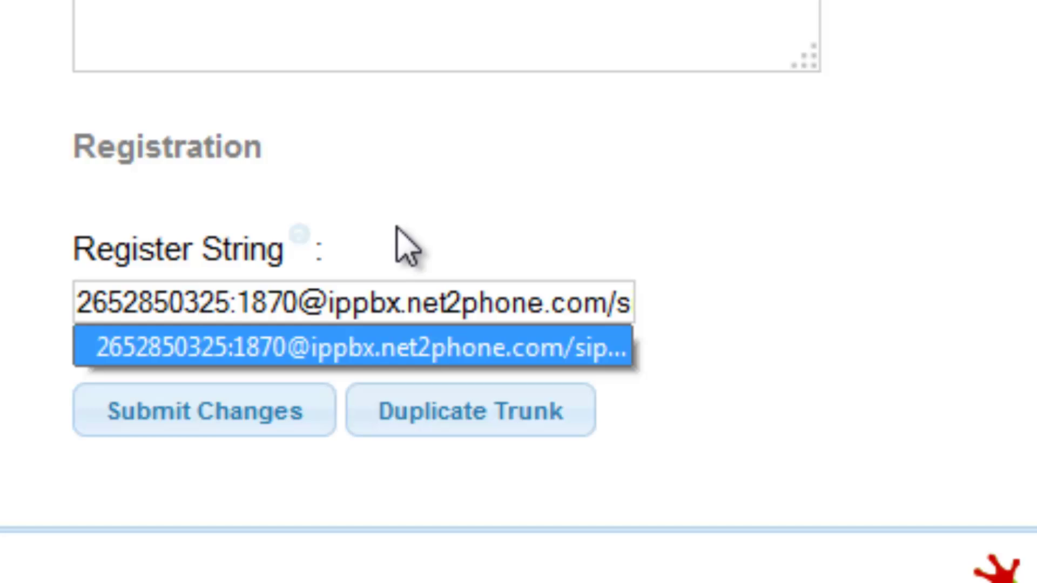
left_click_drag(530, 302, 696, 310)
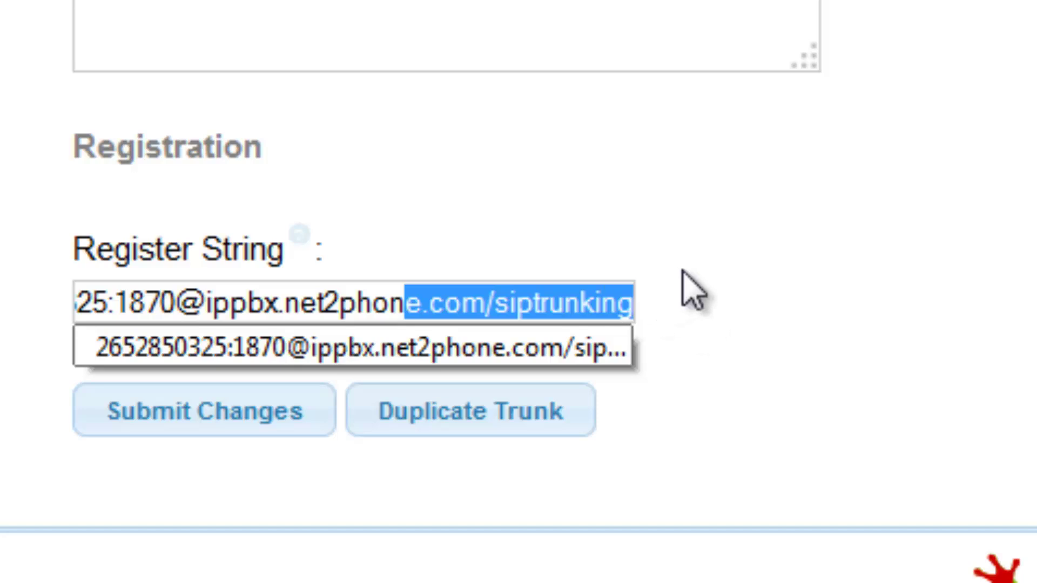
key("Tab")
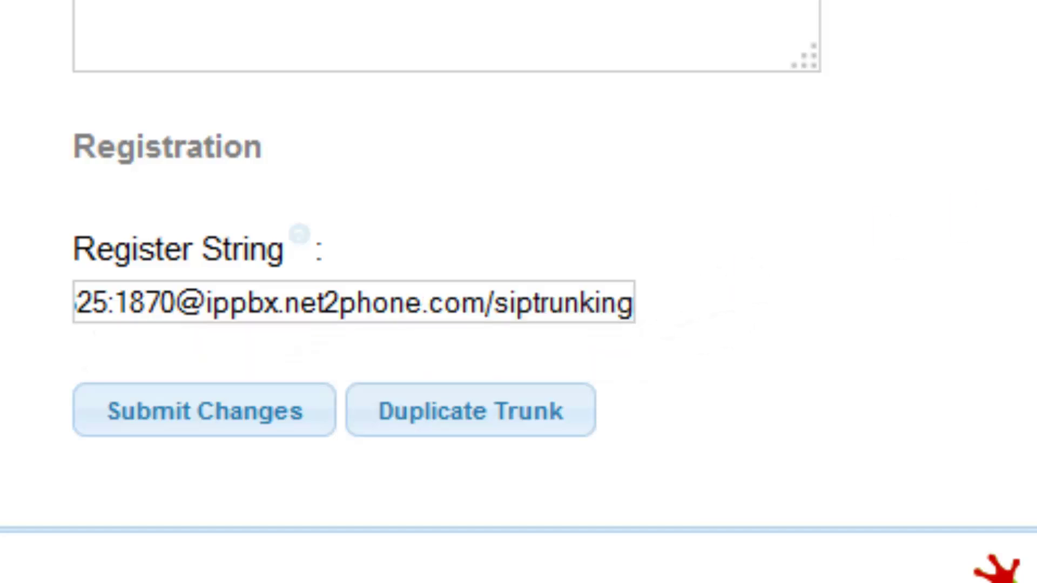
Submit the Net2phone1 trunk and apply the configuration
left_click(272, 432)
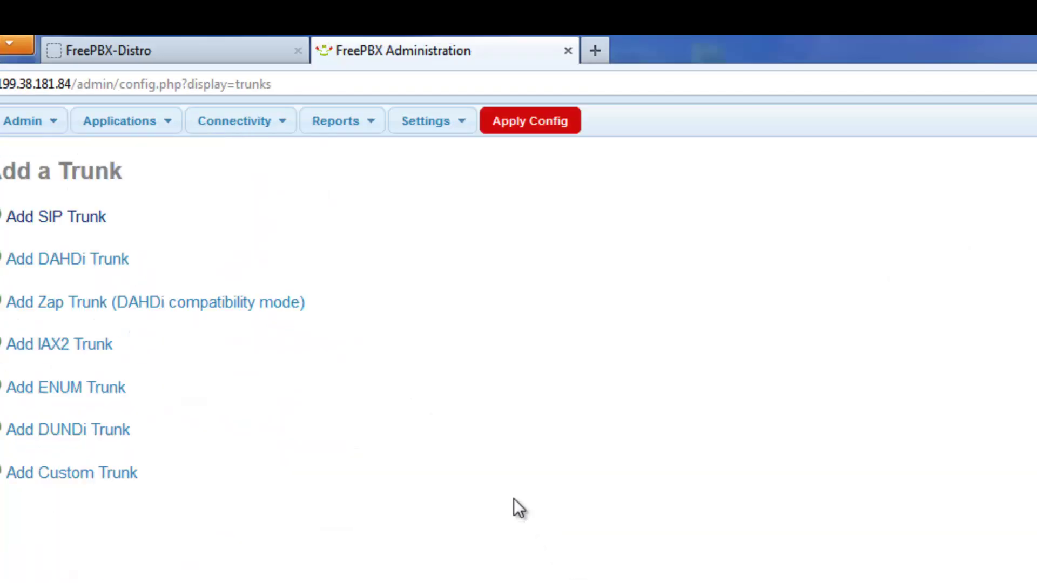
left_click(556, 124)
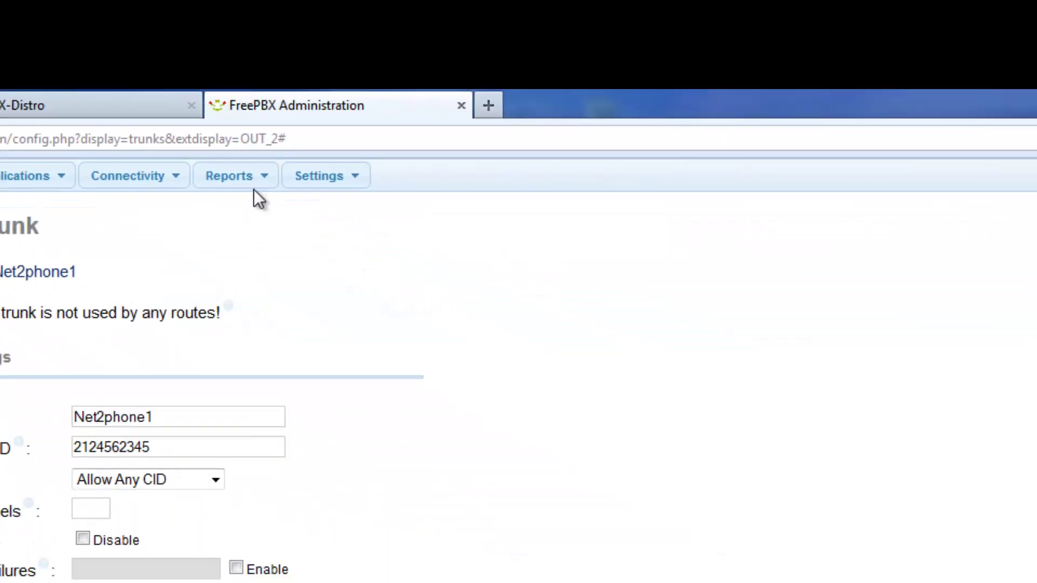
Open FreePBX System Status and check that 1 of 1 IP trunks is online and registered
mouse_move(261, 182)
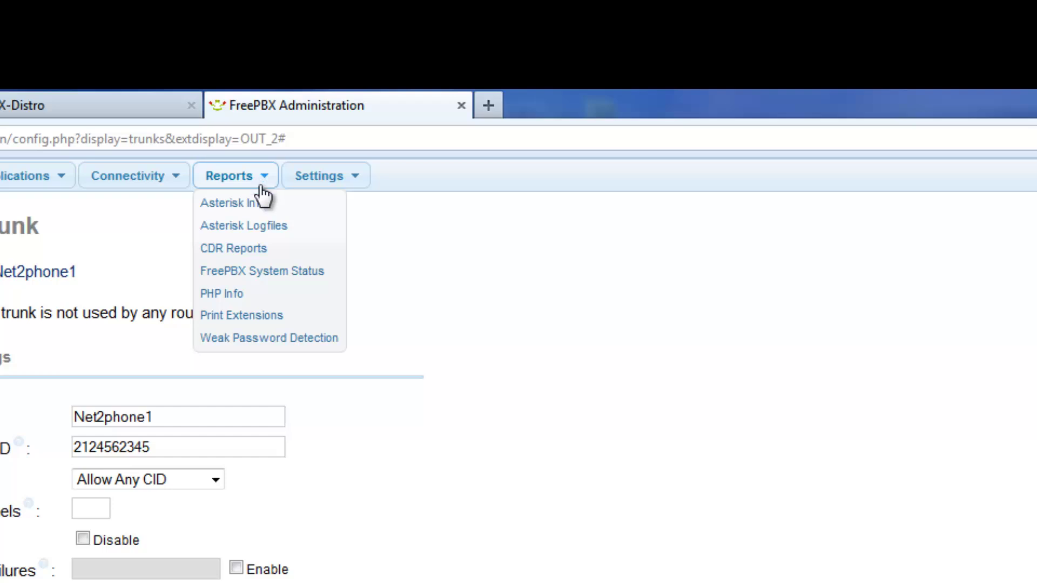
left_click(255, 272)
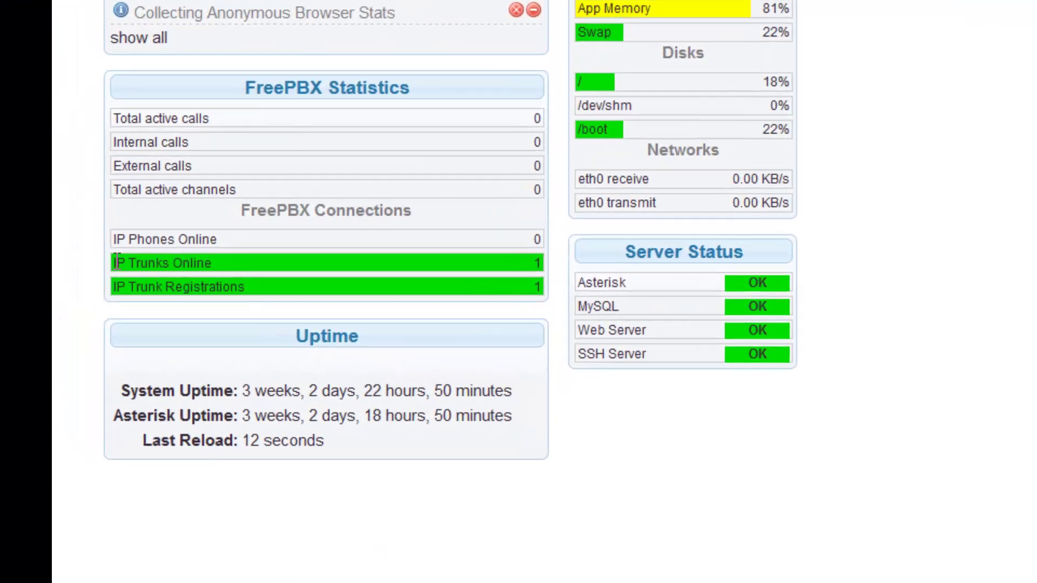
mouse_move(121, 263)
mouse_move(504, 290)
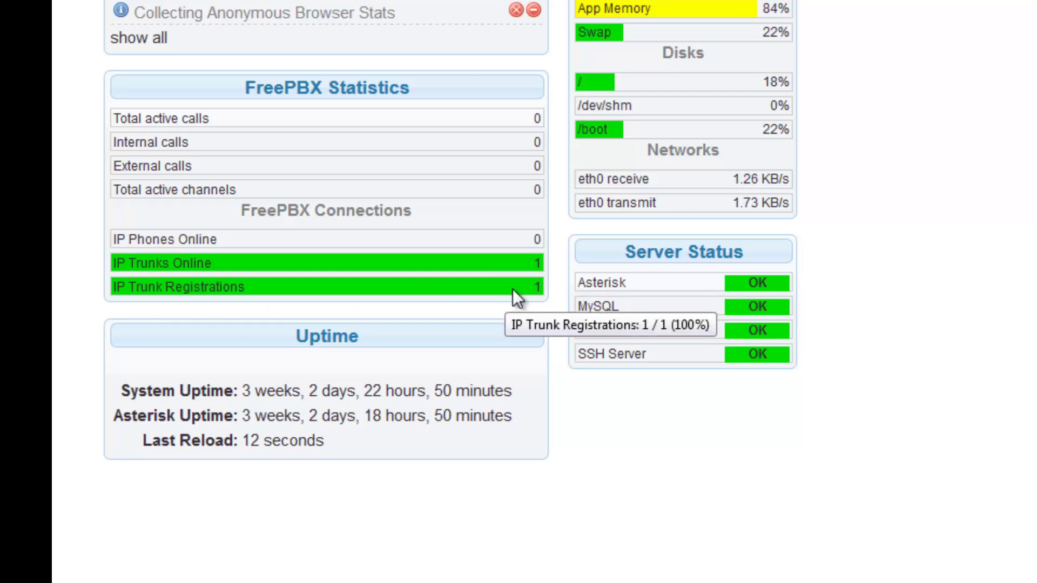
mouse_move(522, 271)
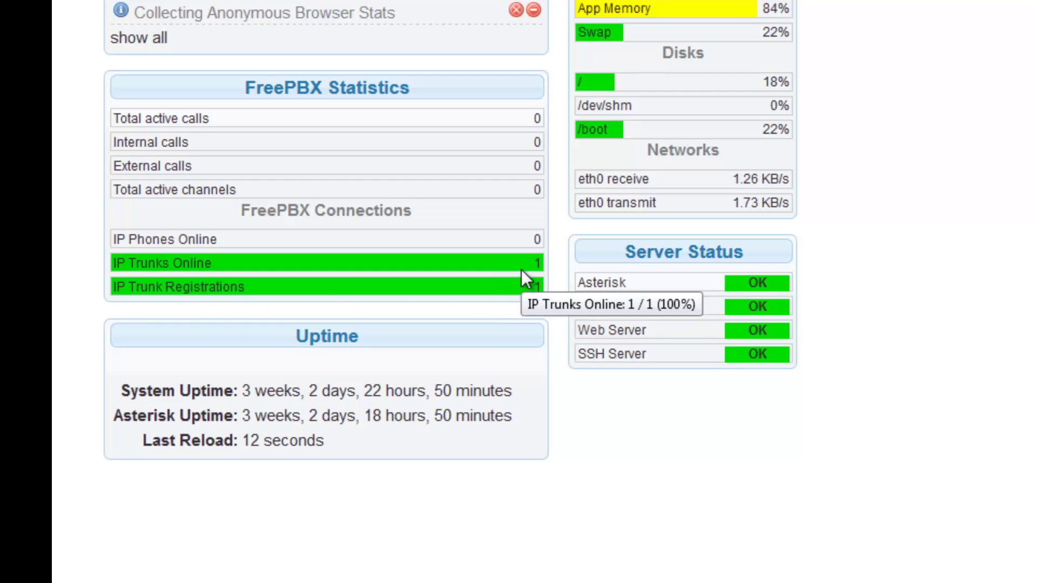